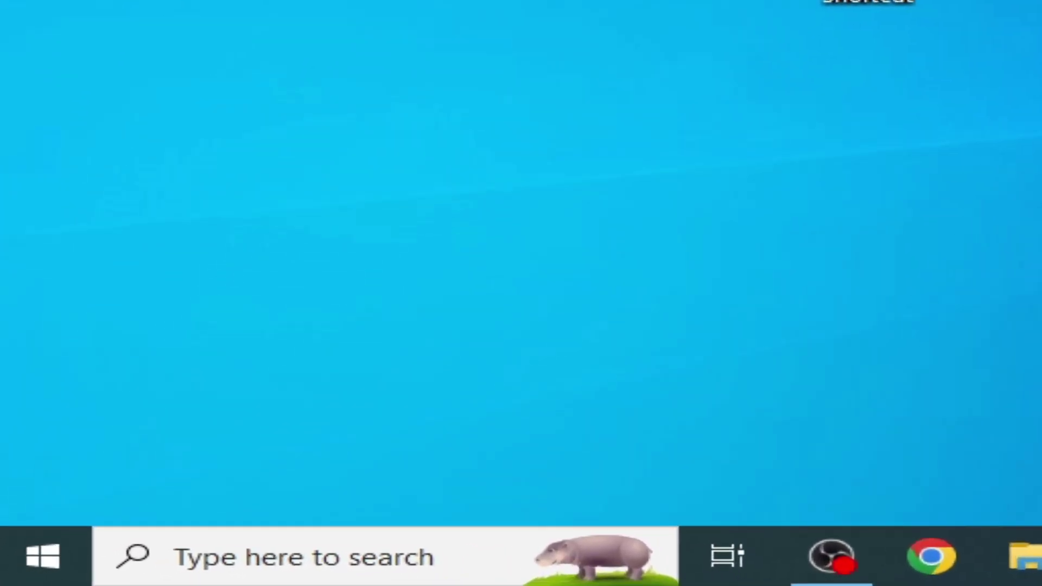
Search 'set' to launch Settings, then go to the Update & Security page
click(220, 554)
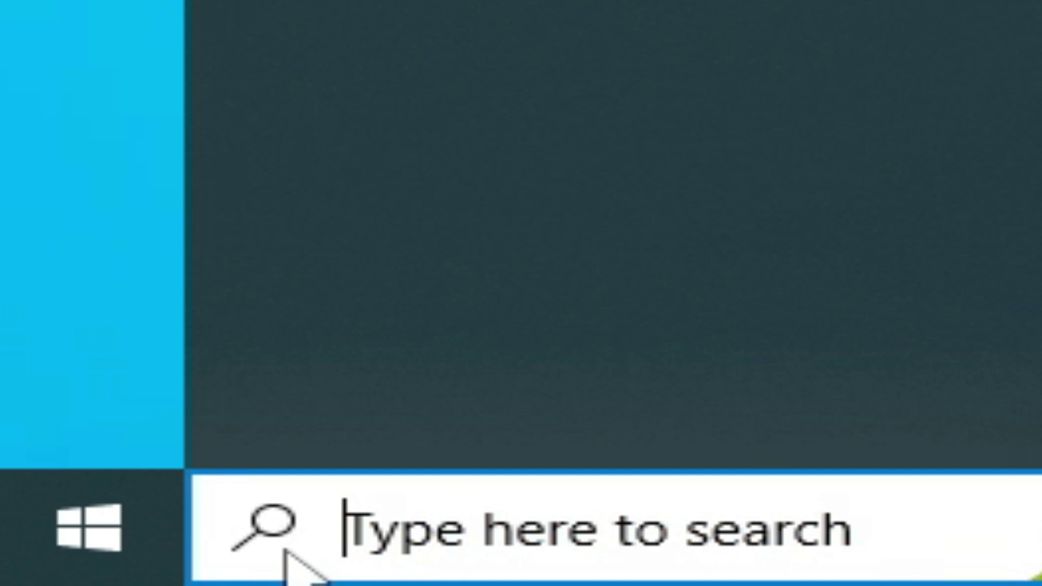
text(set)
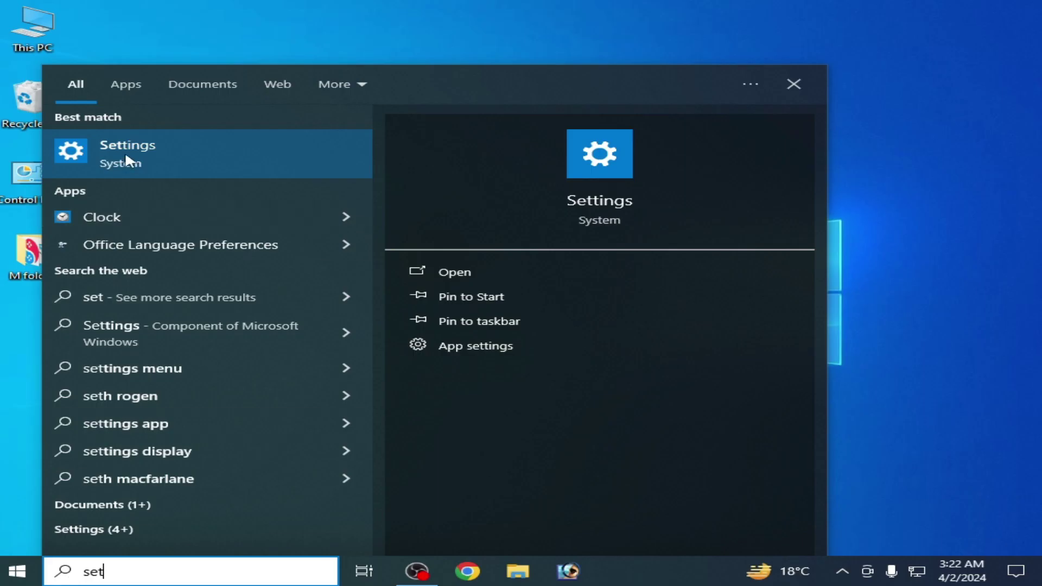
click(125, 145)
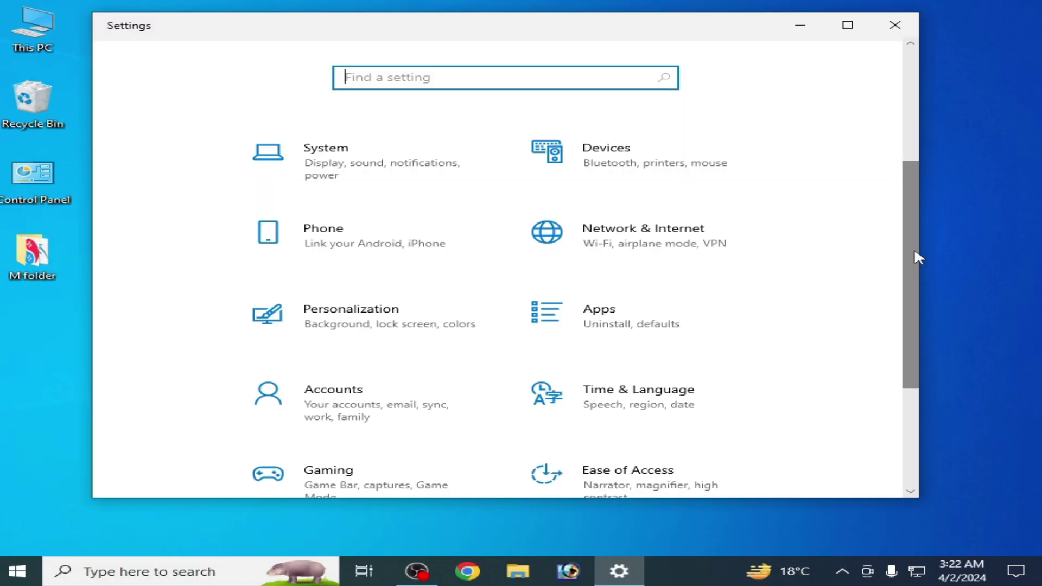
drag(917, 257, 919, 330)
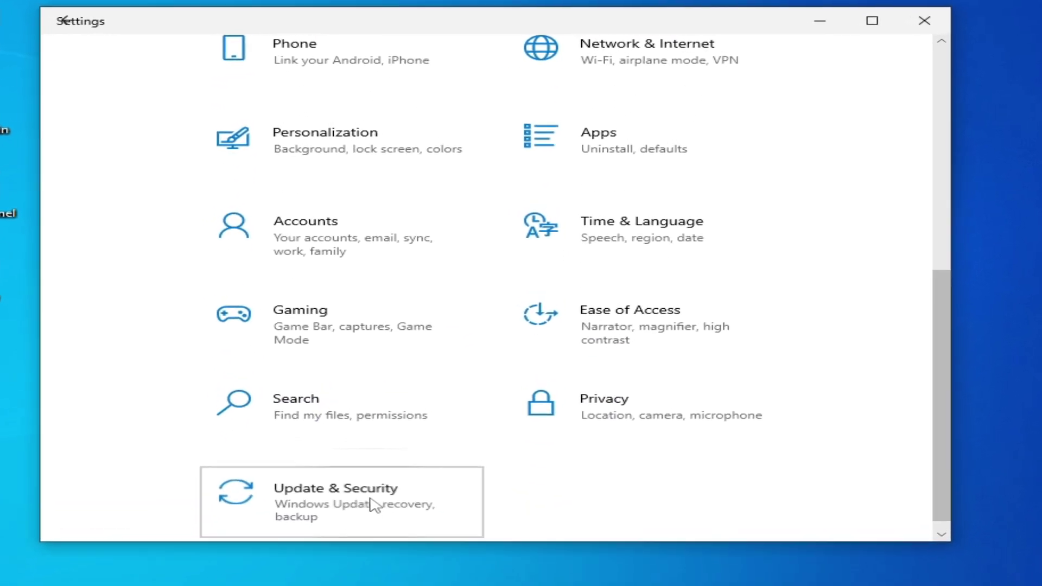
click(378, 493)
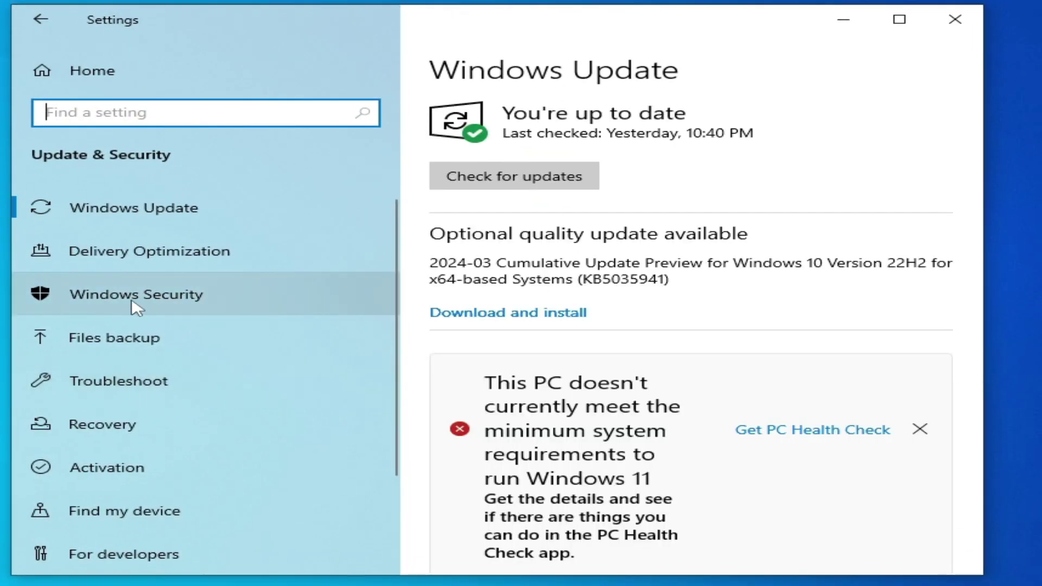
Open Windows Security from Settings and go to App & browser control
click(131, 300)
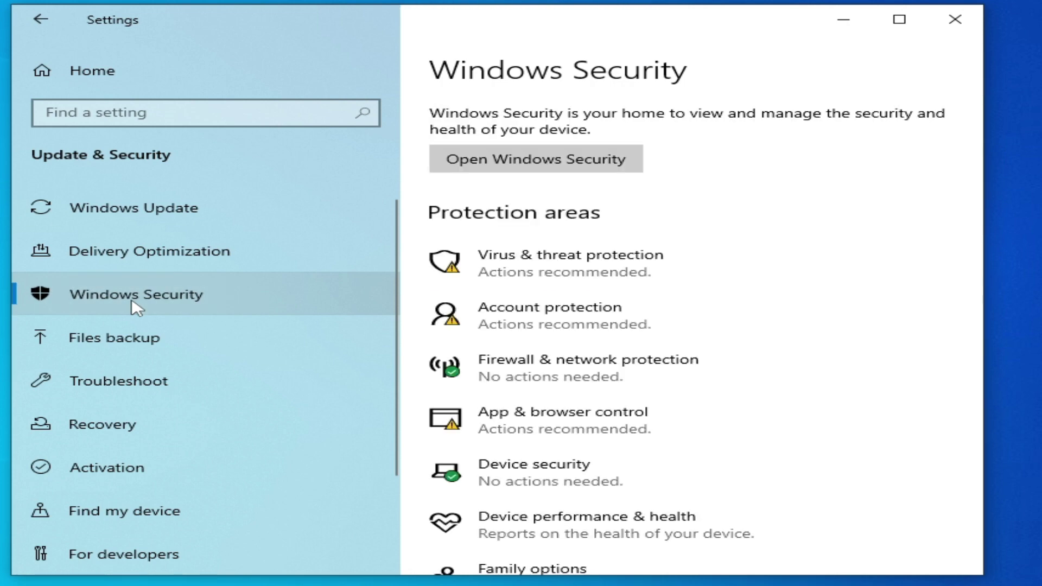
click(568, 432)
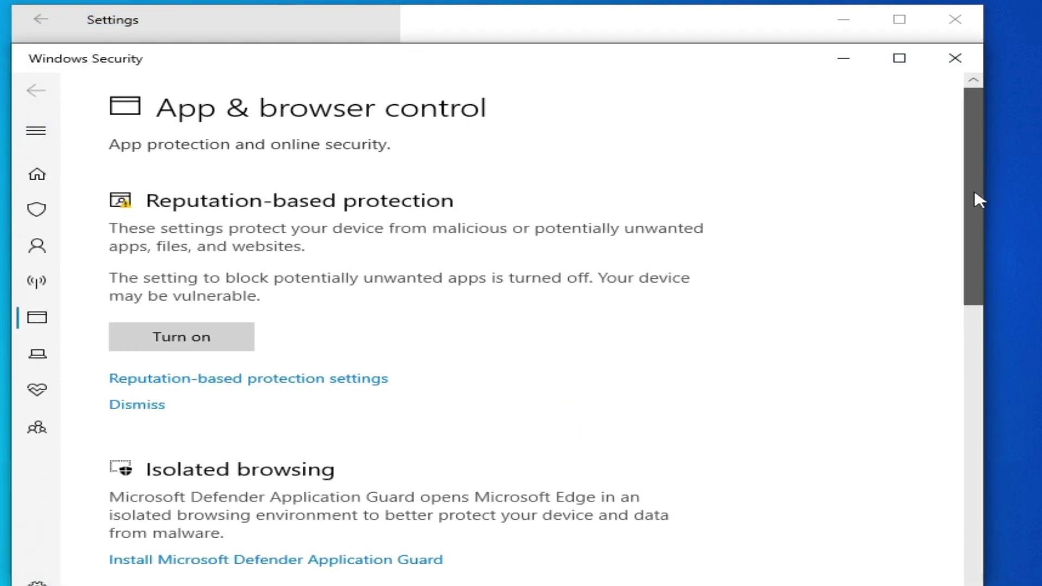
drag(974, 188, 987, 310)
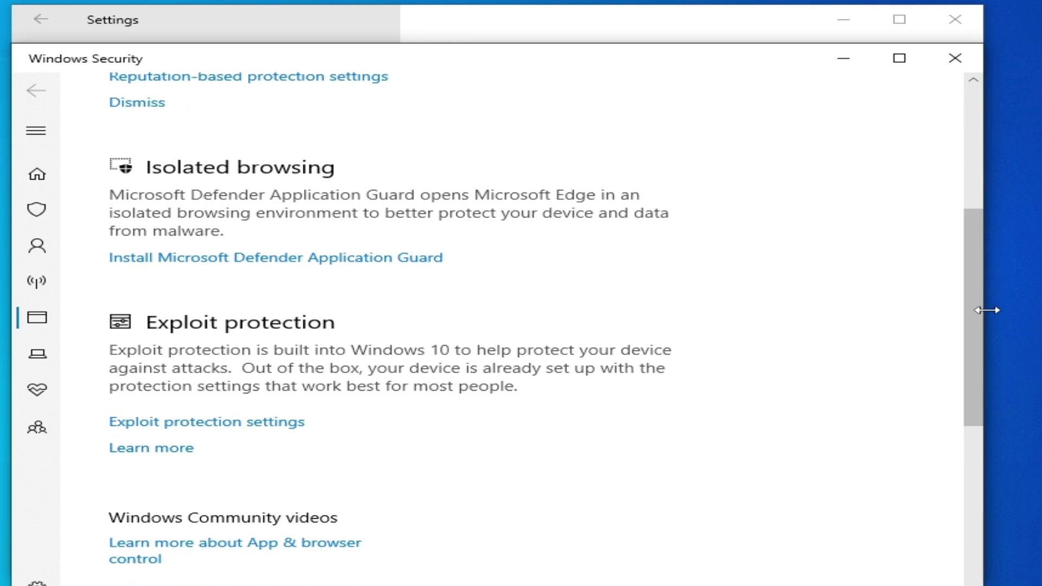
Open Exploit protection settings from the App & browser control page
click(205, 423)
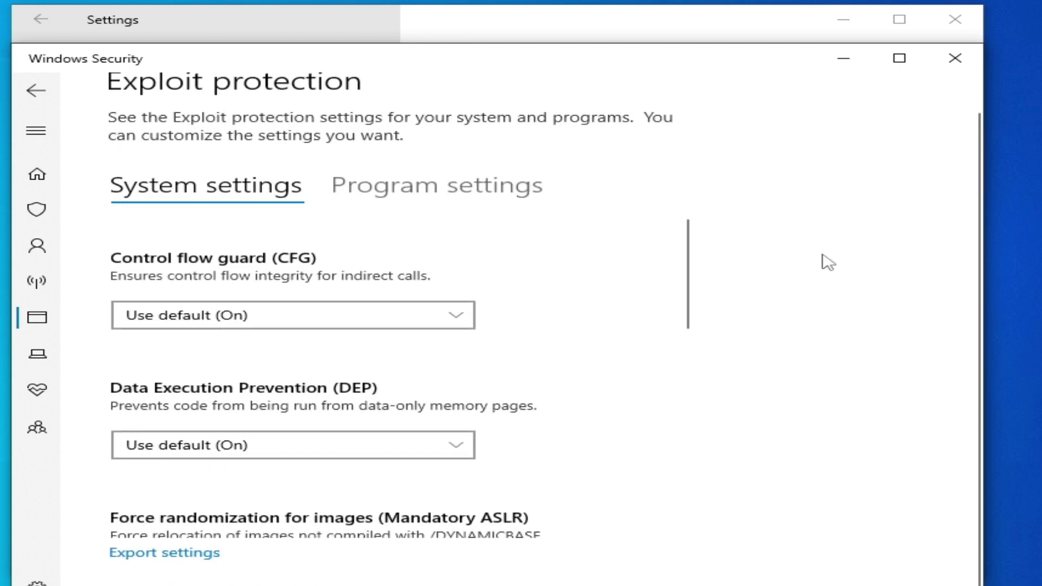
Switch to the Program settings tab and start 'Add program to customize'
click(451, 196)
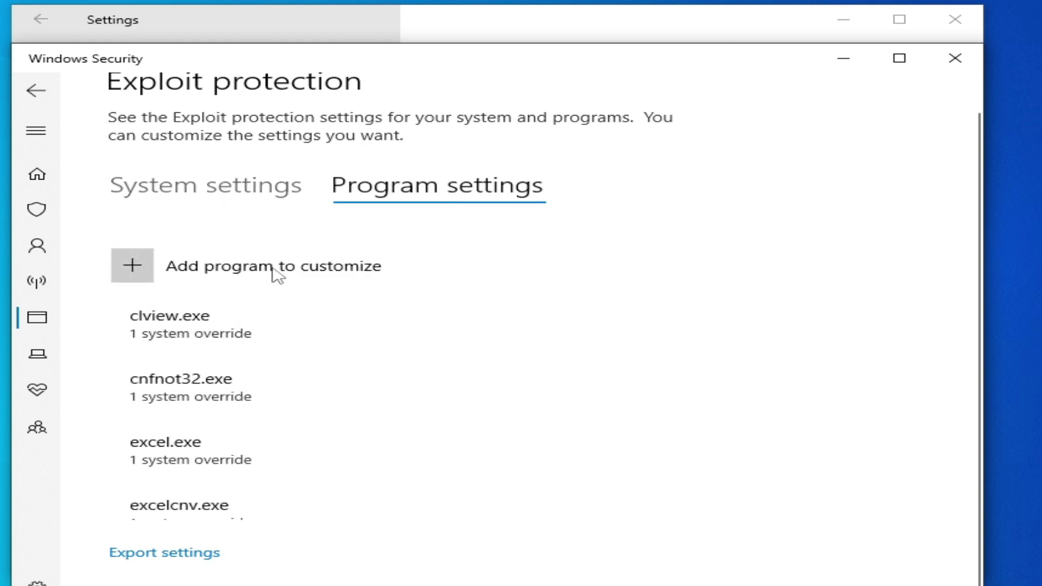
click(132, 266)
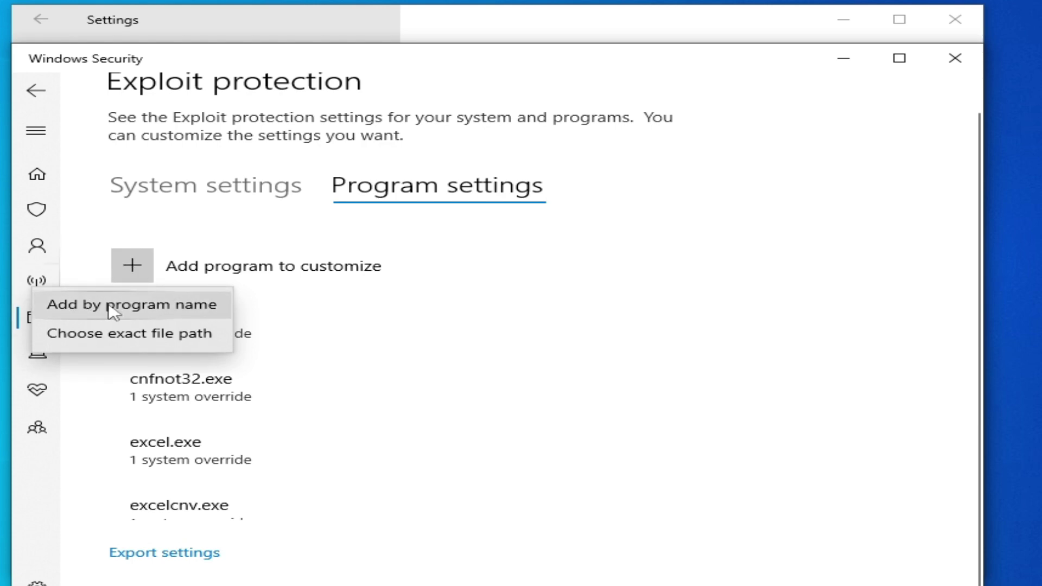
Add xemu.exe by program name to the customized programs list
click(178, 310)
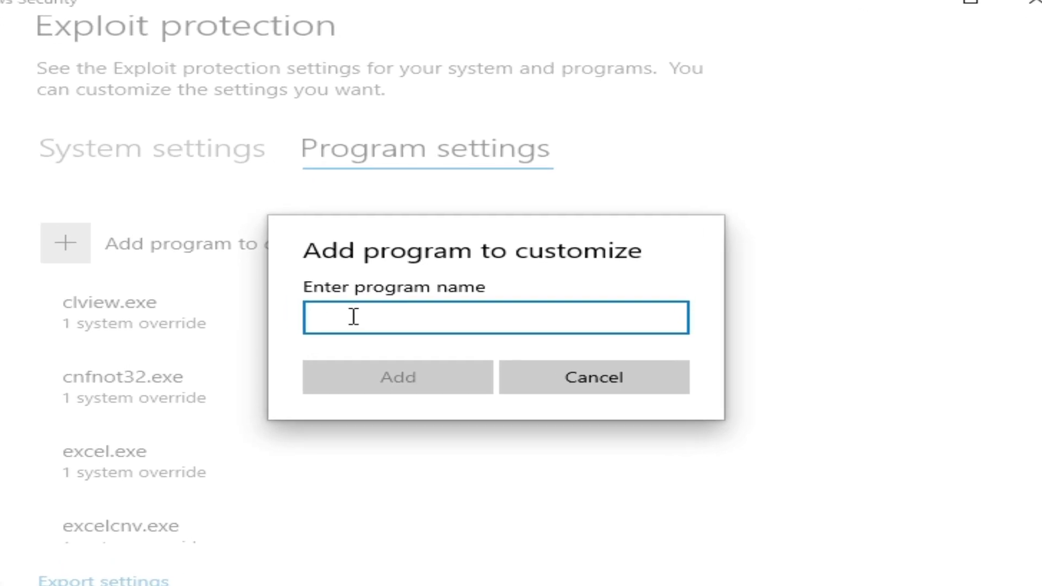
text(xemu.)
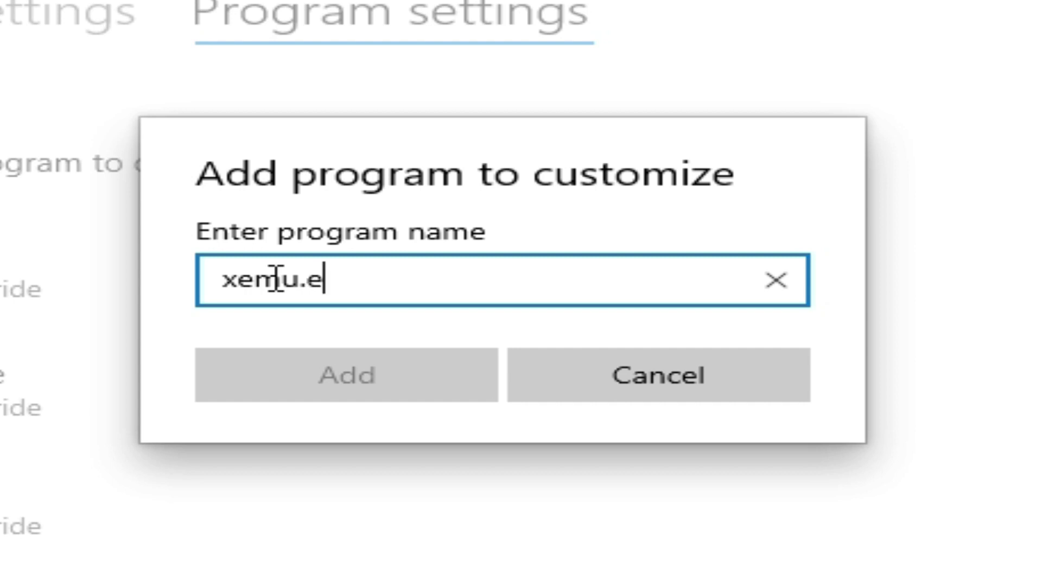
text(e)
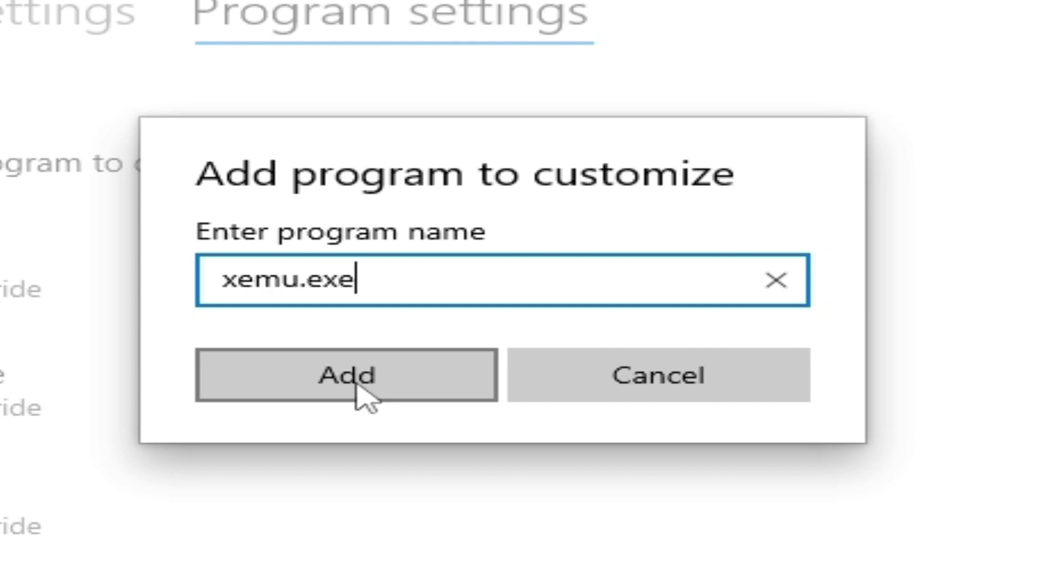
click(361, 391)
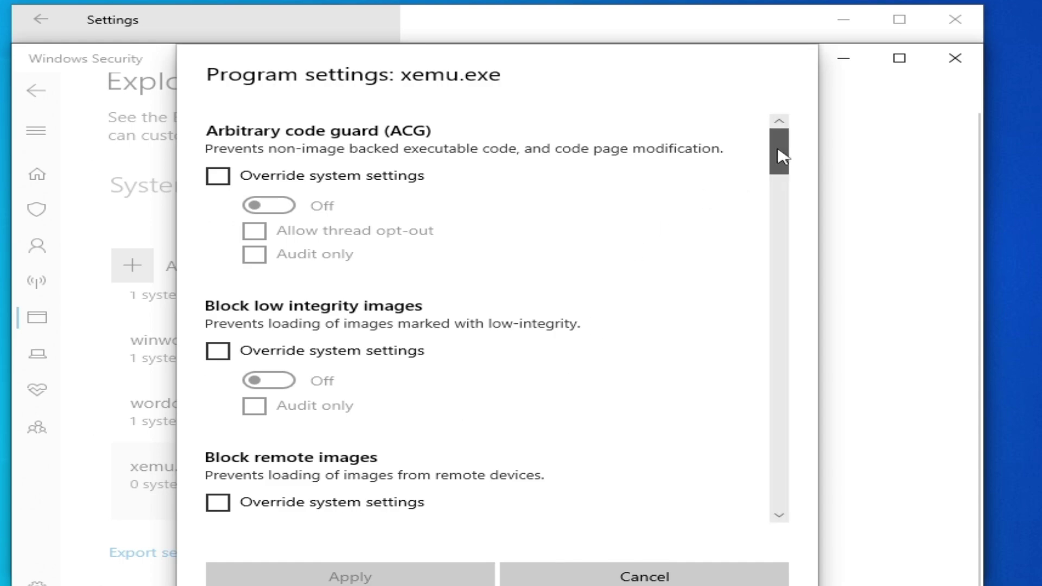
drag(783, 156, 782, 235)
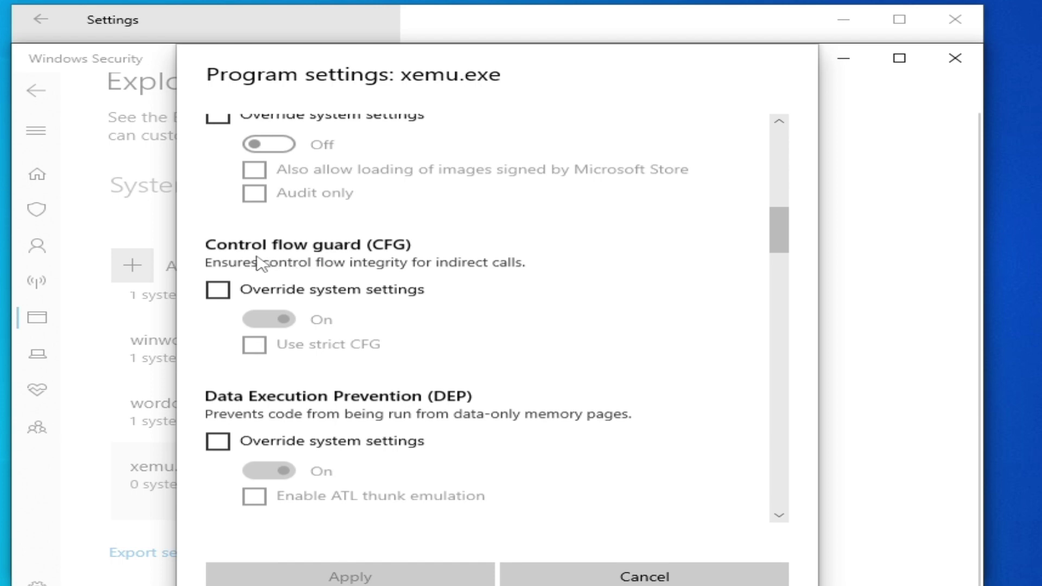
Adjust xemu.exe's Control flow guard override and strict CFG options, then apply them
click(245, 293)
click(271, 349)
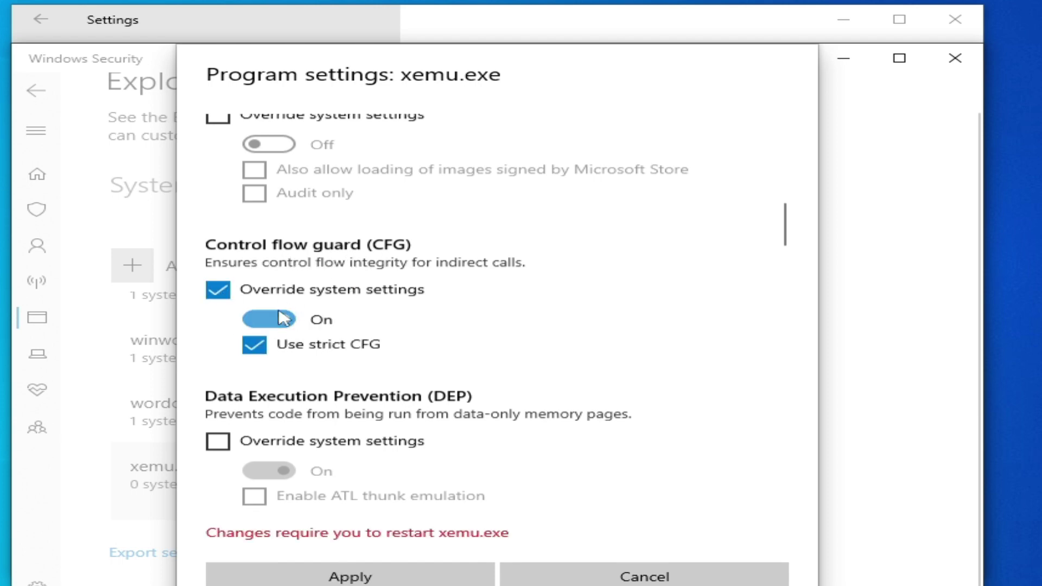
click(269, 320)
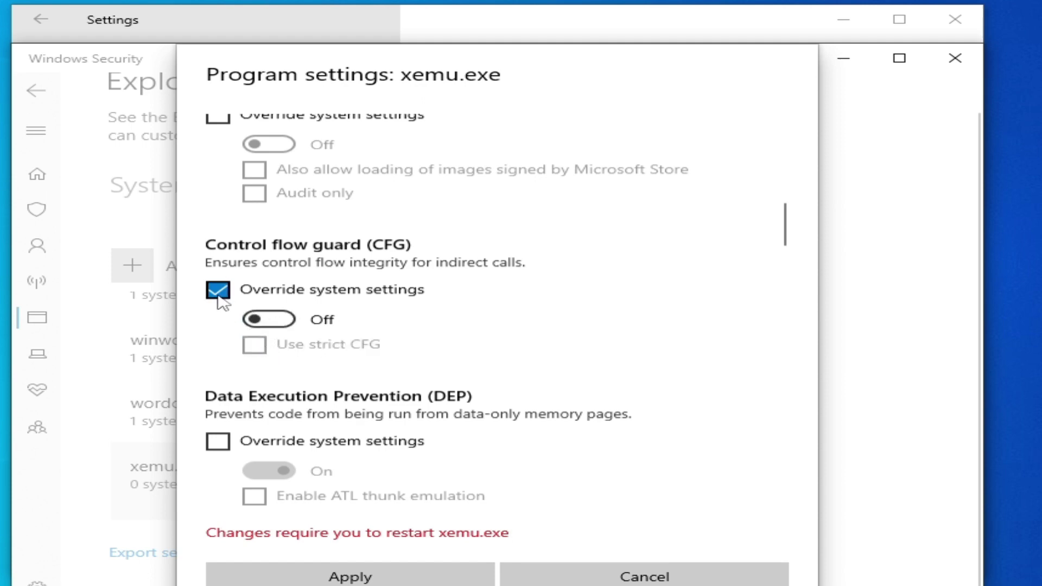
click(218, 291)
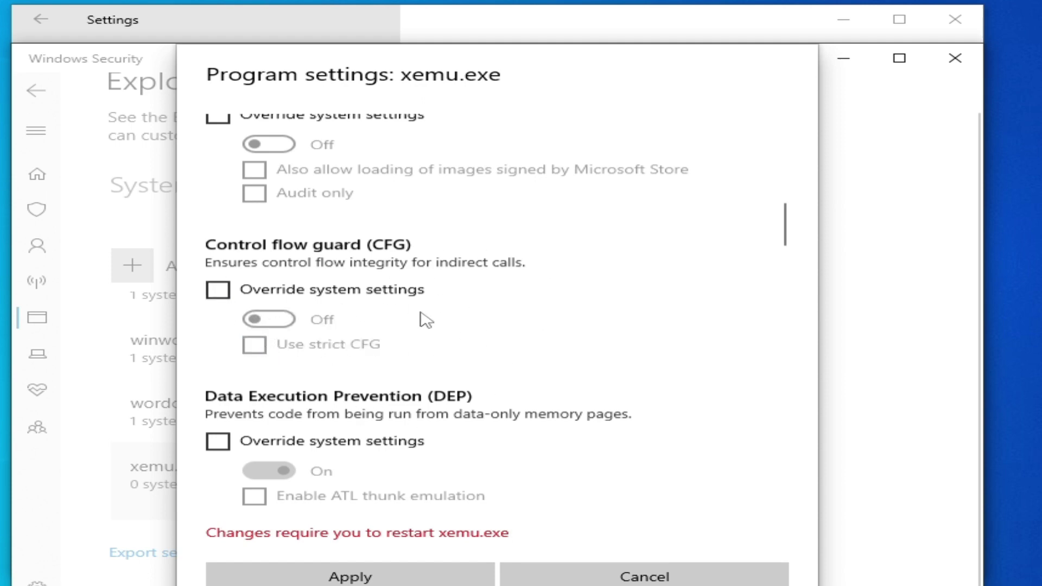
click(367, 578)
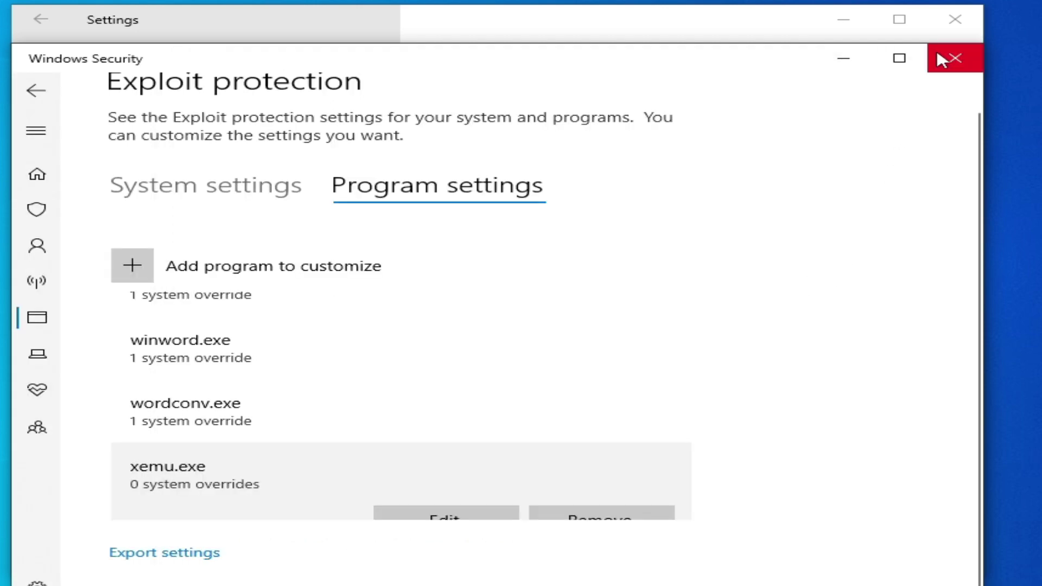
Close Windows Security and Settings, open xemu's desktop shortcut, and dismiss the DVD image error
click(955, 58)
click(956, 21)
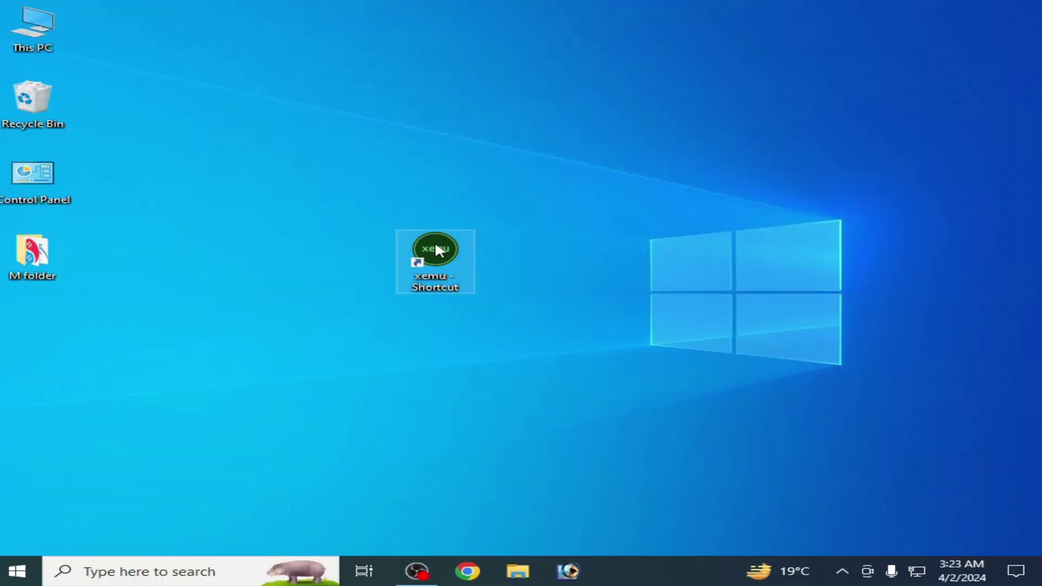
right_click(434, 248)
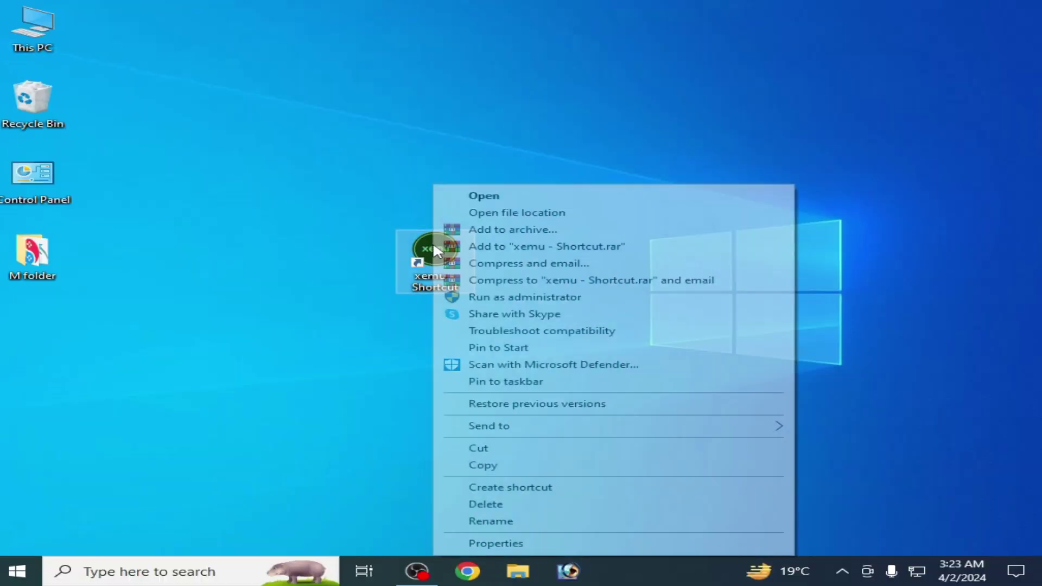
click(500, 189)
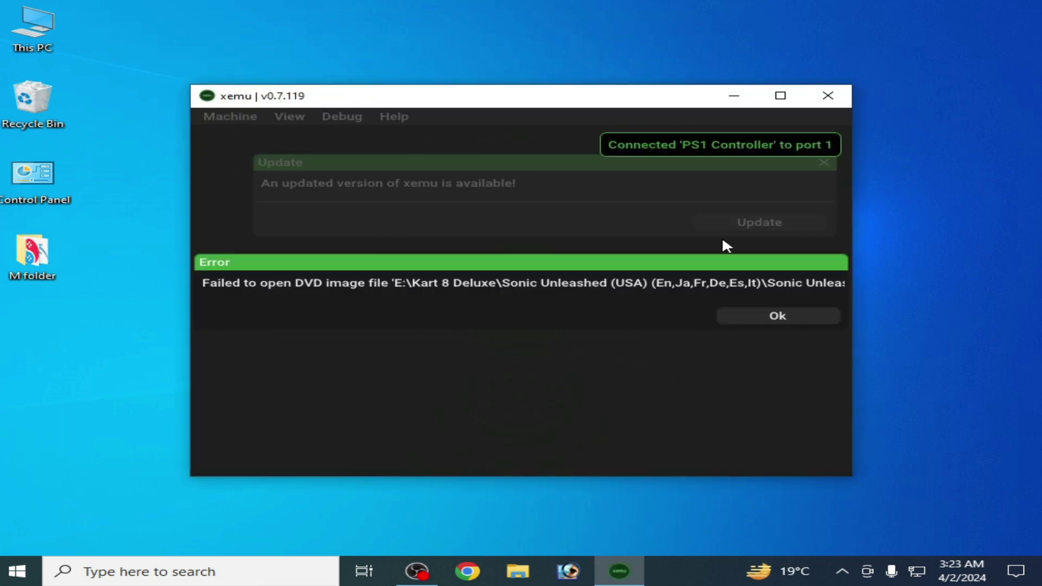
click(762, 318)
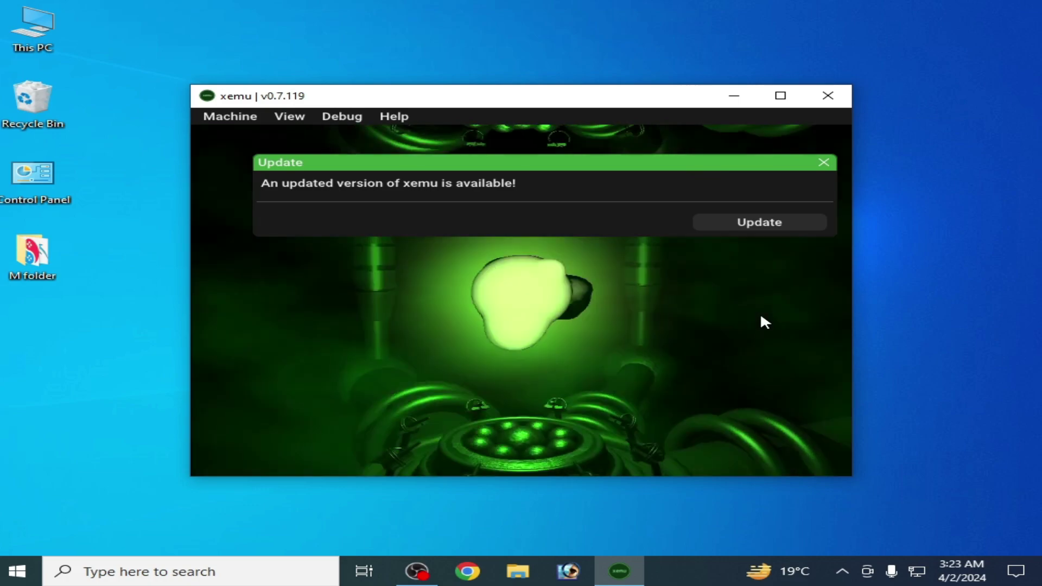